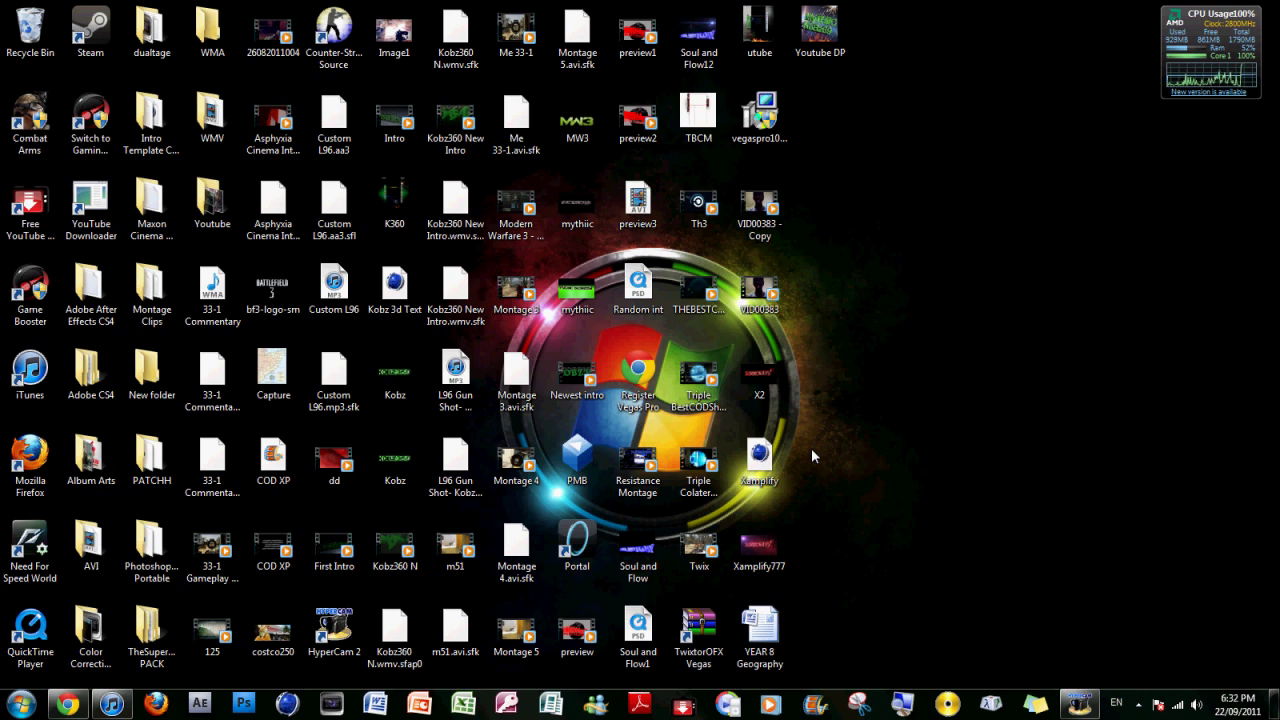
- Open the Music library, look through its folders and song files, and close the window
click(20, 704)
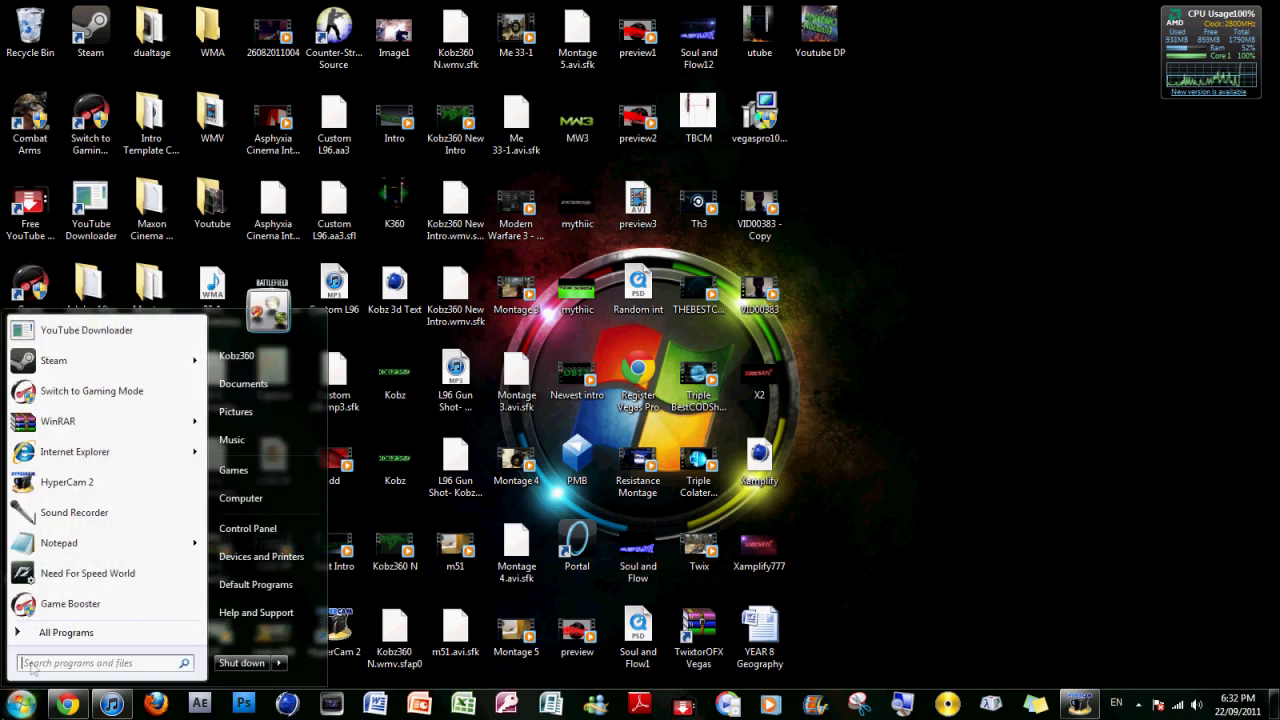
click(288, 447)
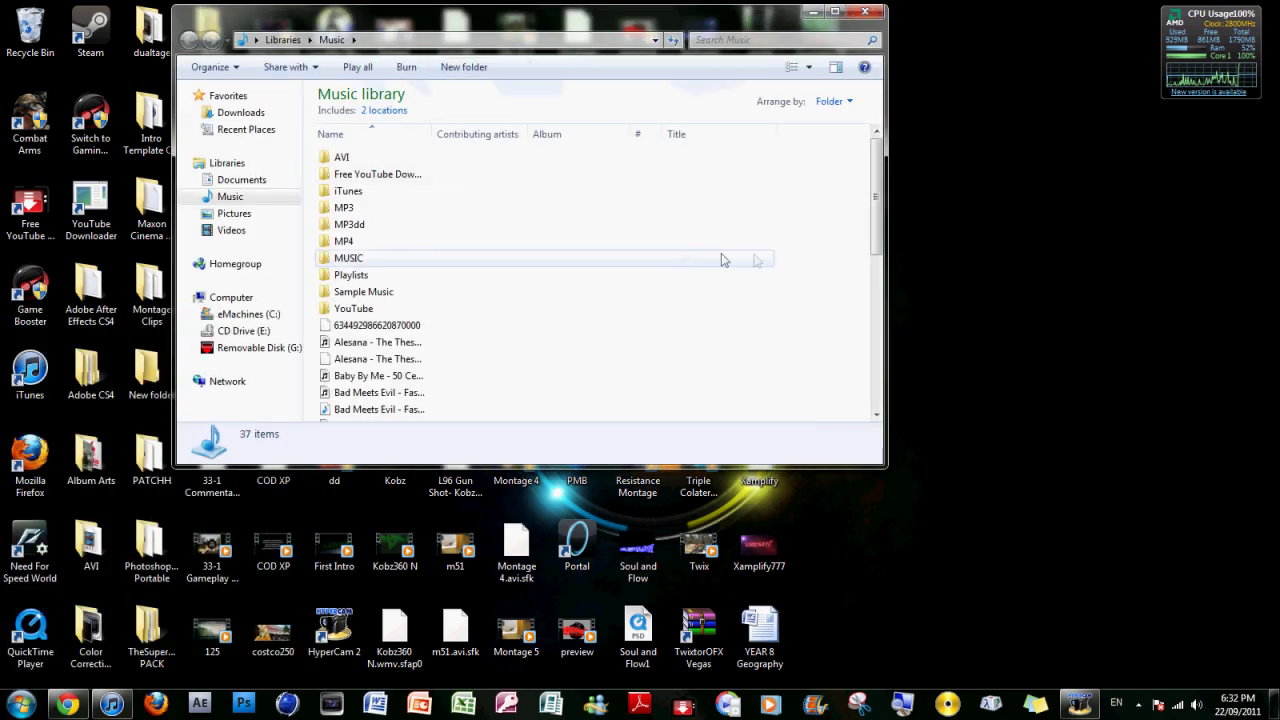
scroll(876, 245, down, 2)
scroll(876, 245, down, 5)
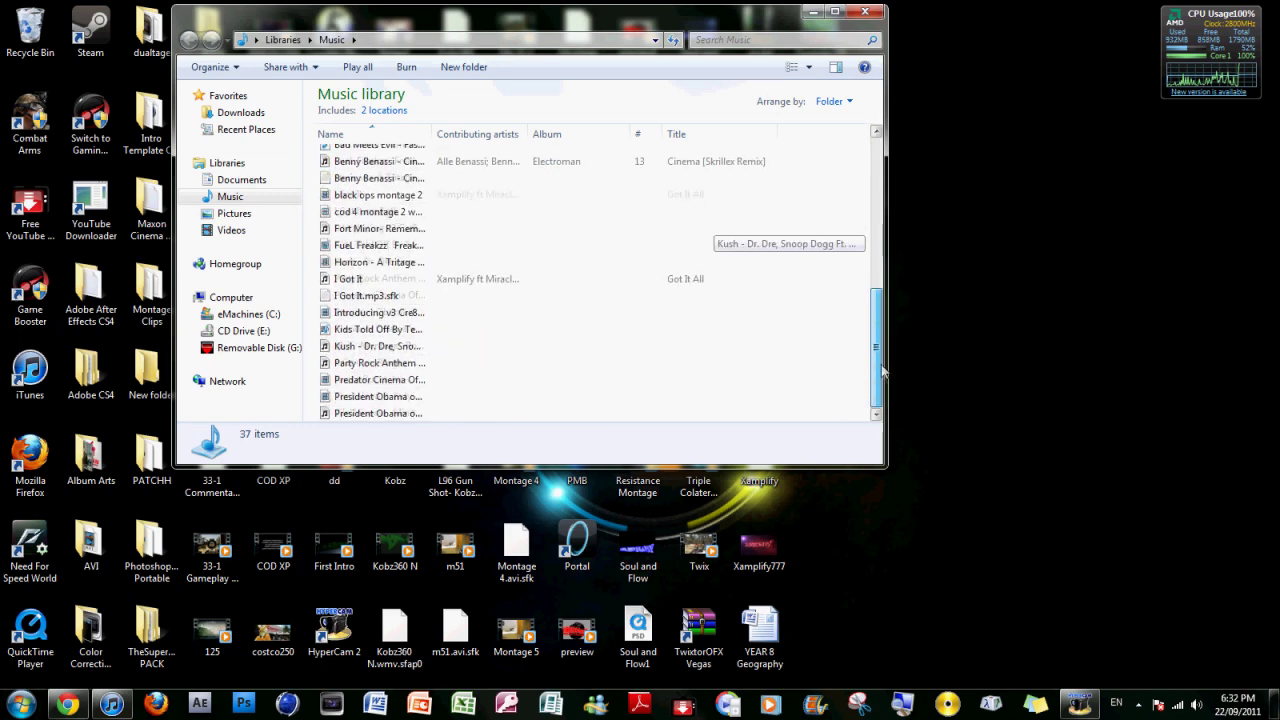
scroll(846, 332, up, 7)
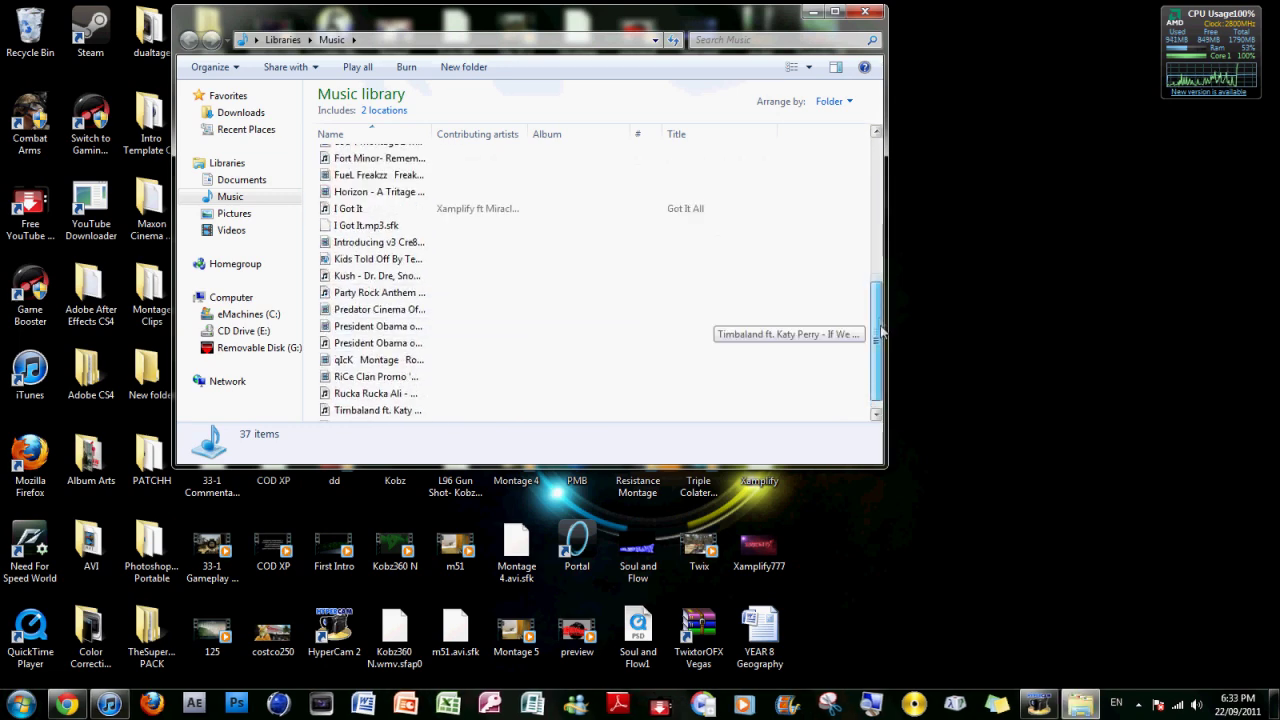
scroll(864, 183, up, 1)
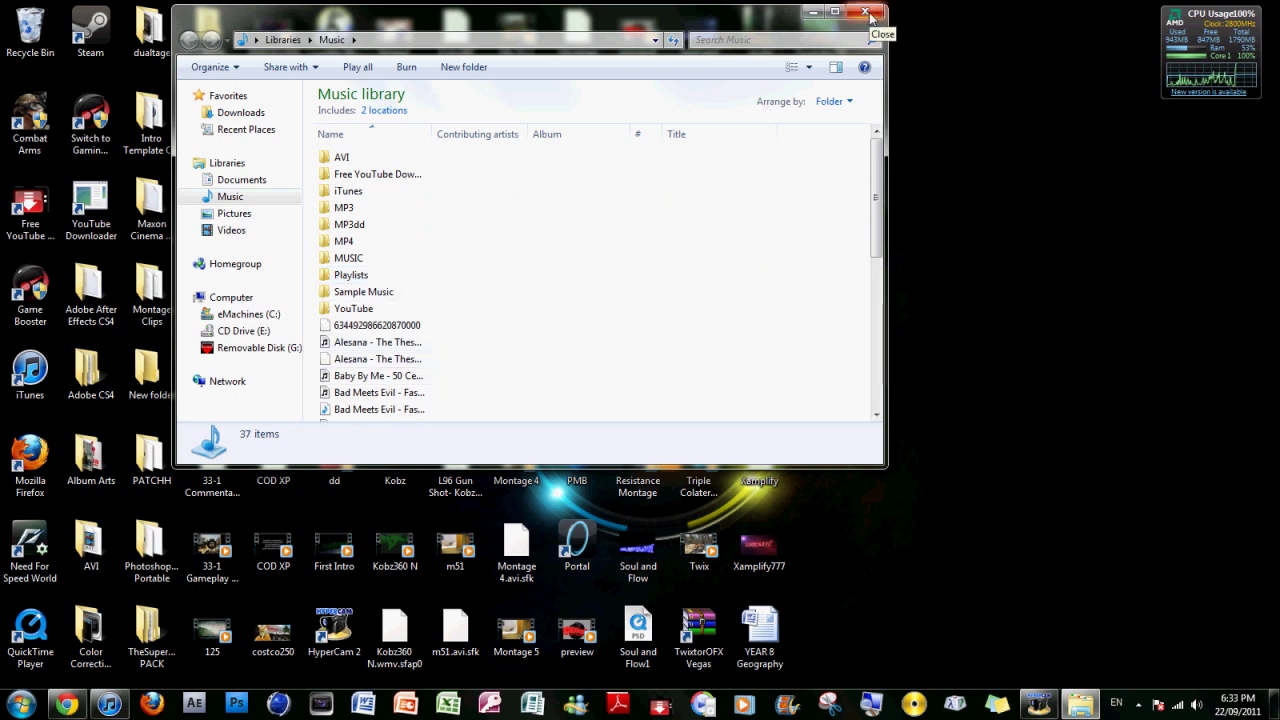
scroll(700, 357, down, 1)
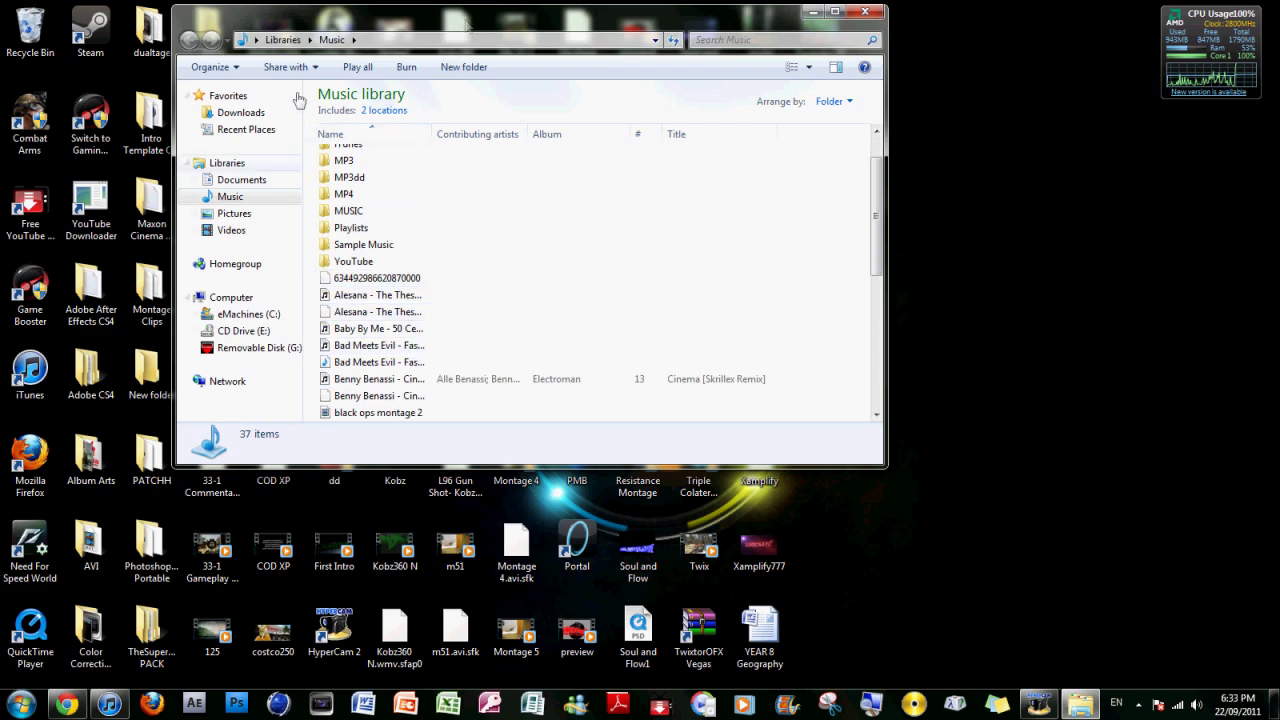
click(865, 11)
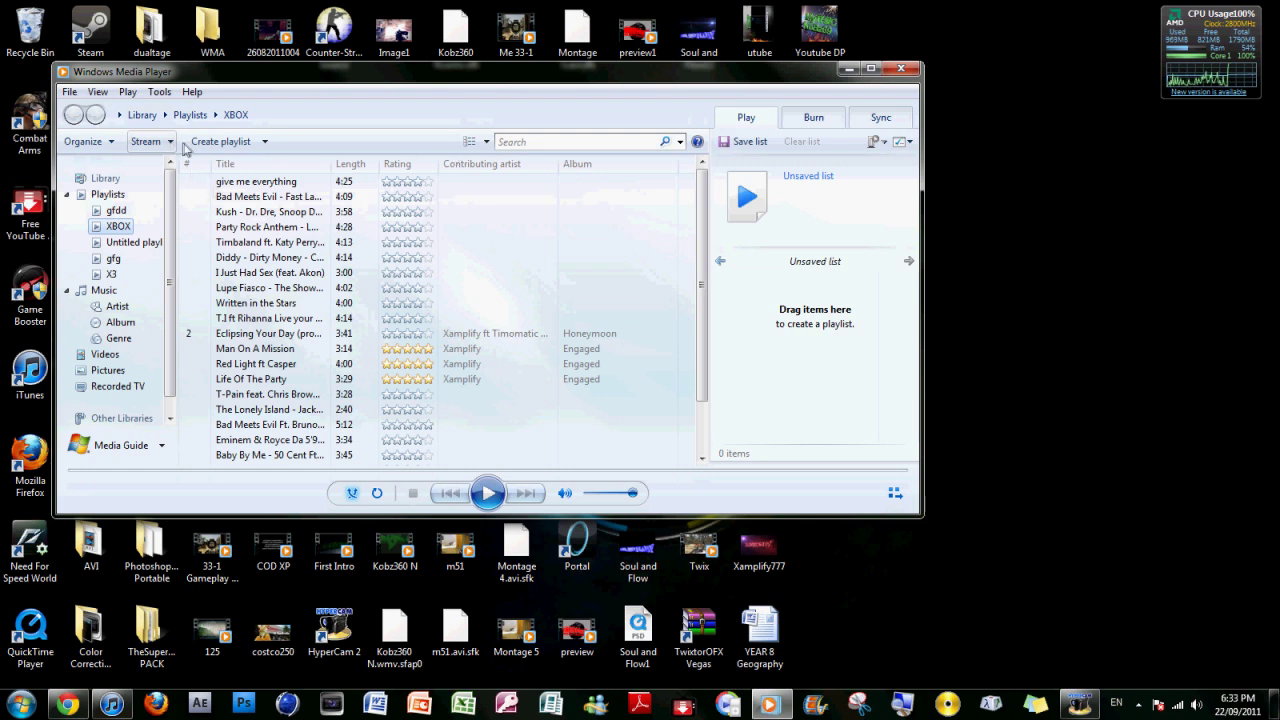
- Check the Xbox 360's access permission in Windows Media Player's media streaming options and accept the settings
click(170, 143)
click(197, 230)
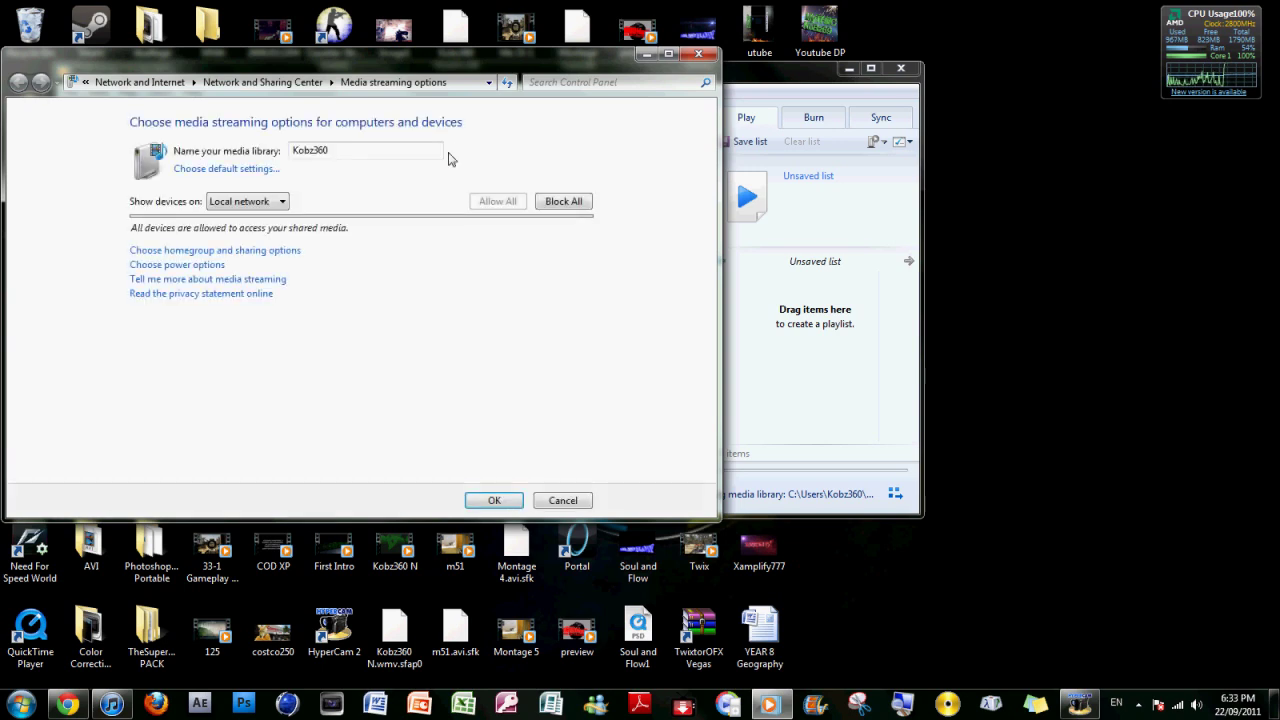
scroll(598, 276, down, 2)
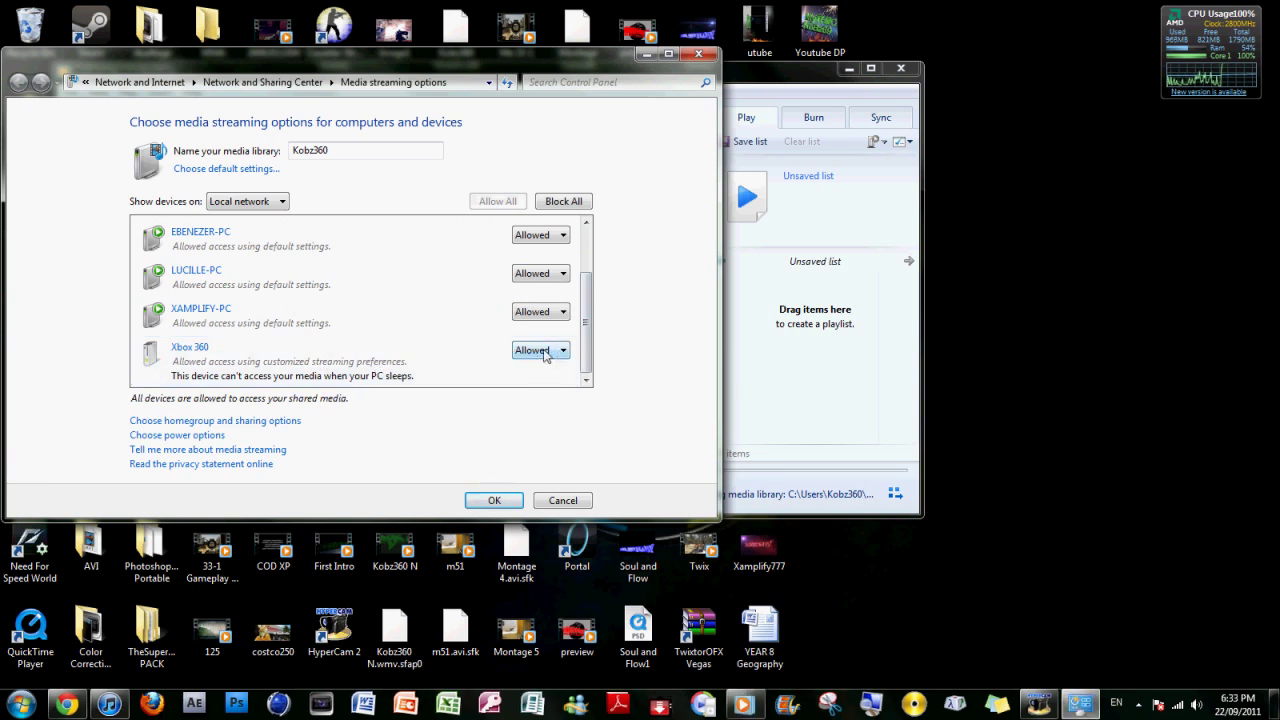
mouse_move(430, 378)
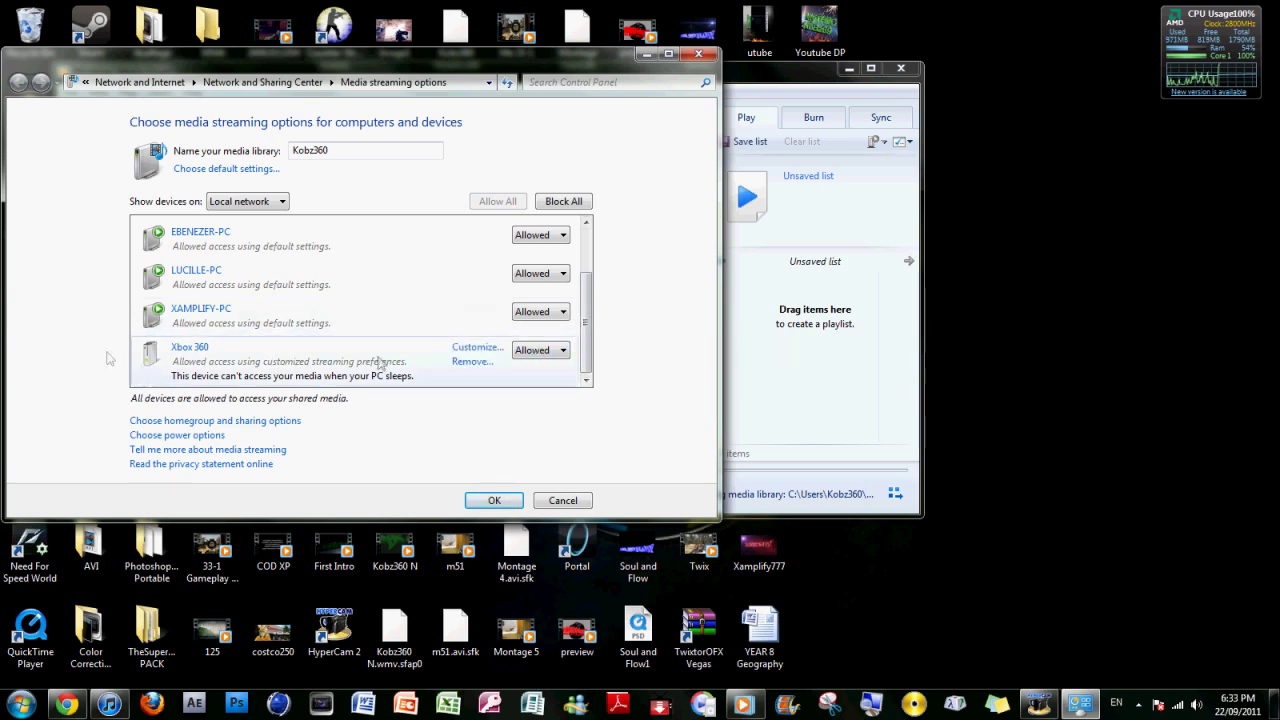
click(505, 497)
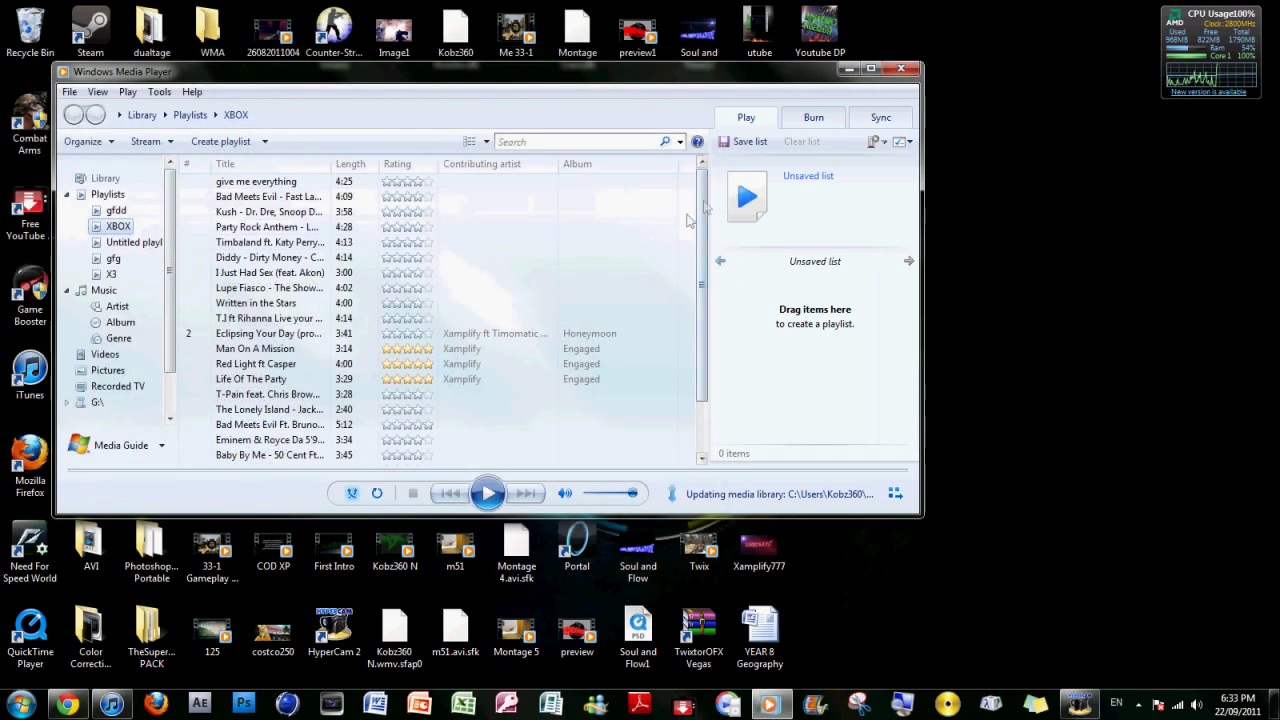
- Look through the songs in the XBOX playlist
scroll(690, 220, down, 1)
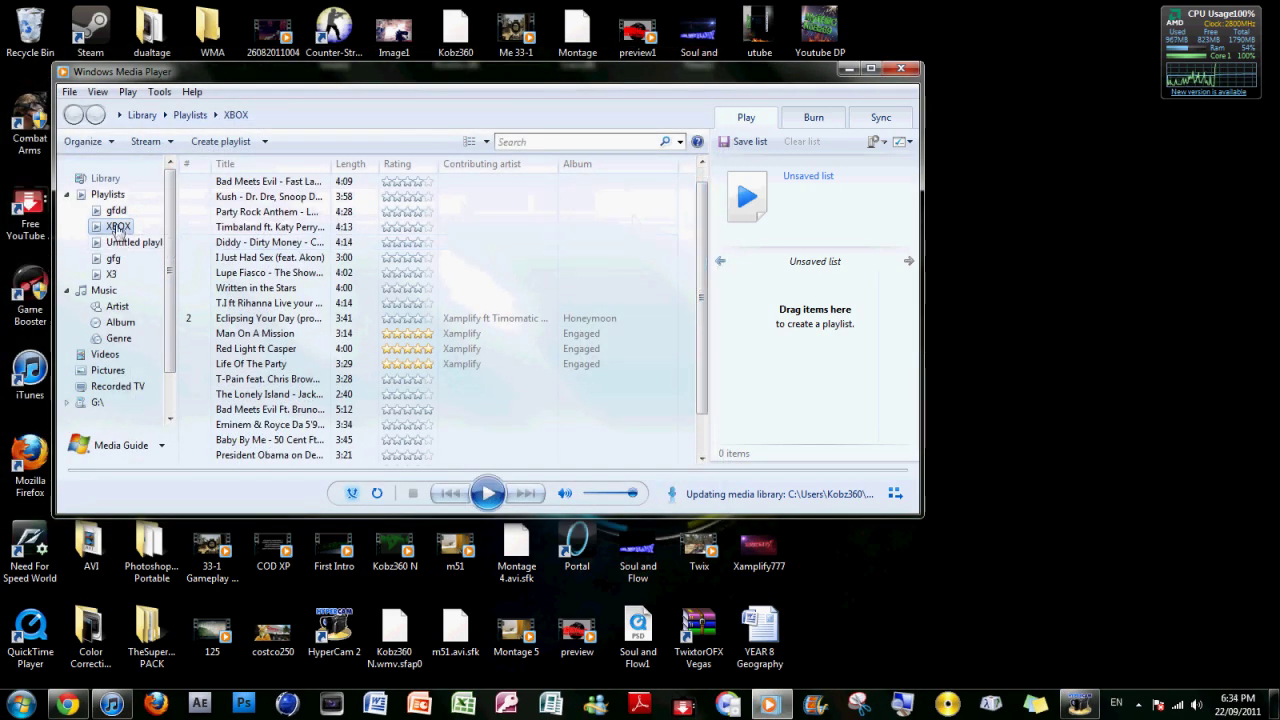
scroll(708, 285, down, 3)
scroll(707, 318, up, 4)
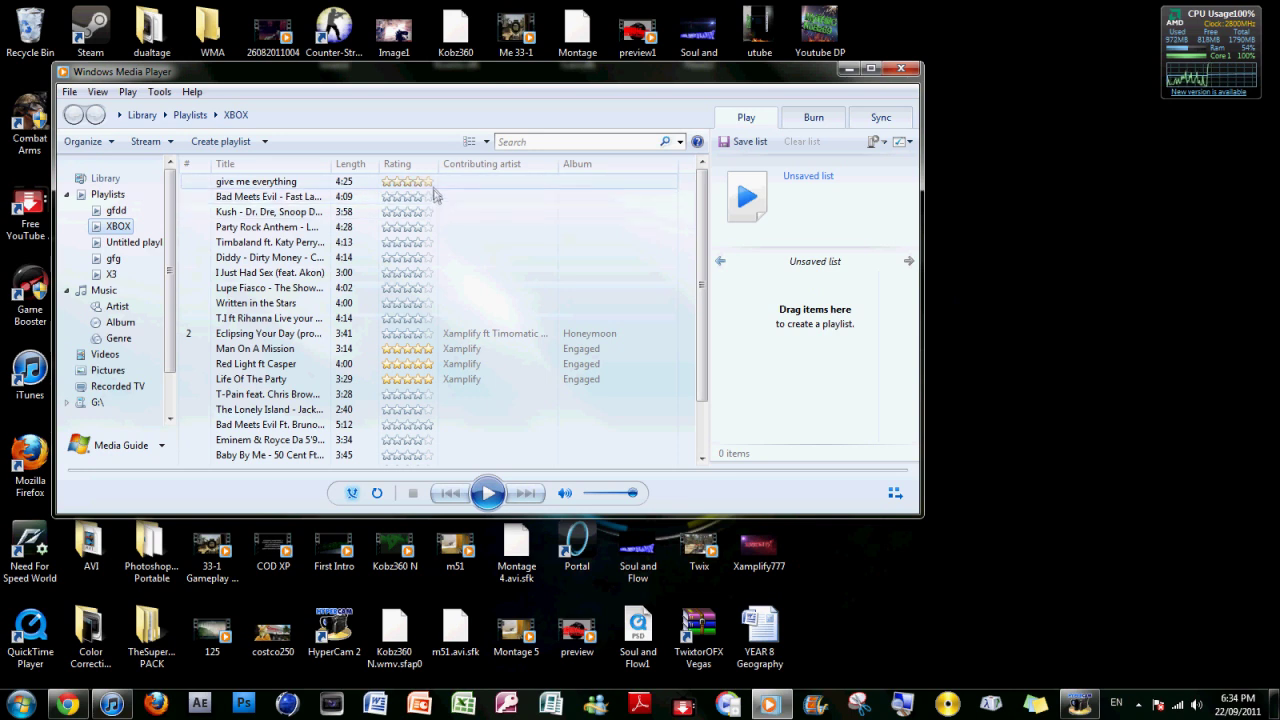
click(427, 181)
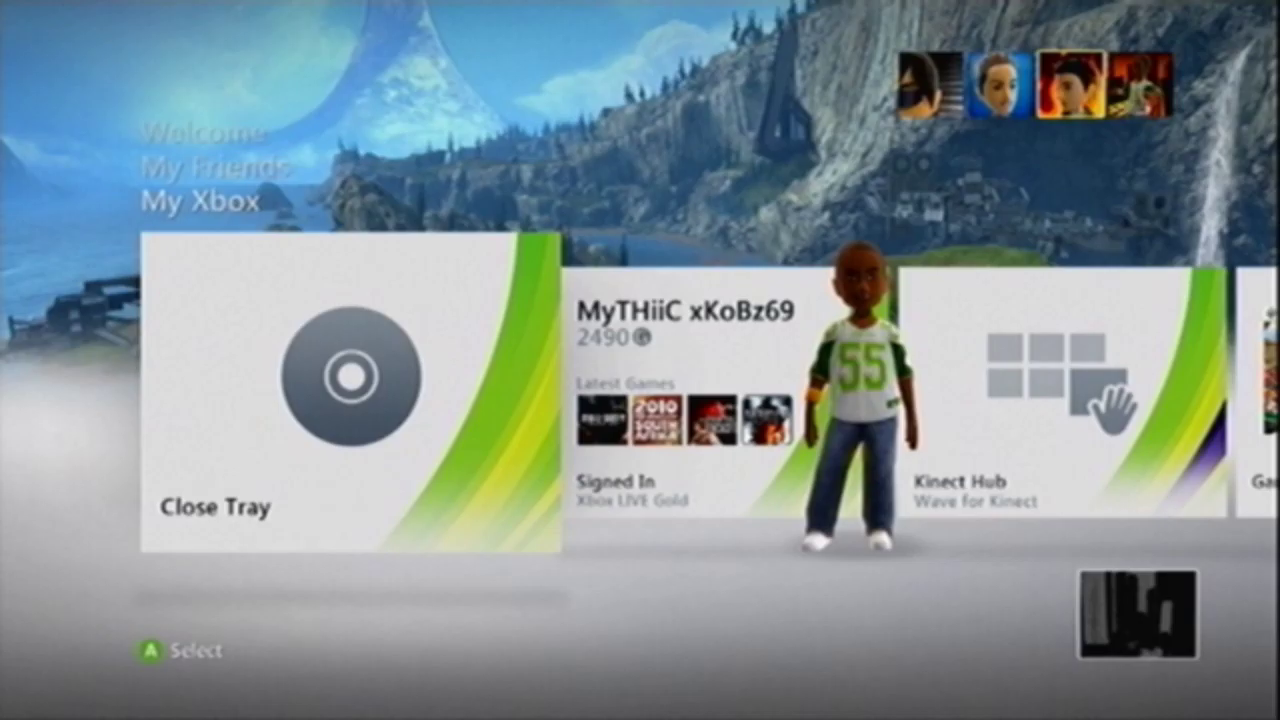
- On the Xbox 360 dashboard, view the Video Library folders shared by KOBZ360-PC and return to My Xbox
key(Right)
key(Right)
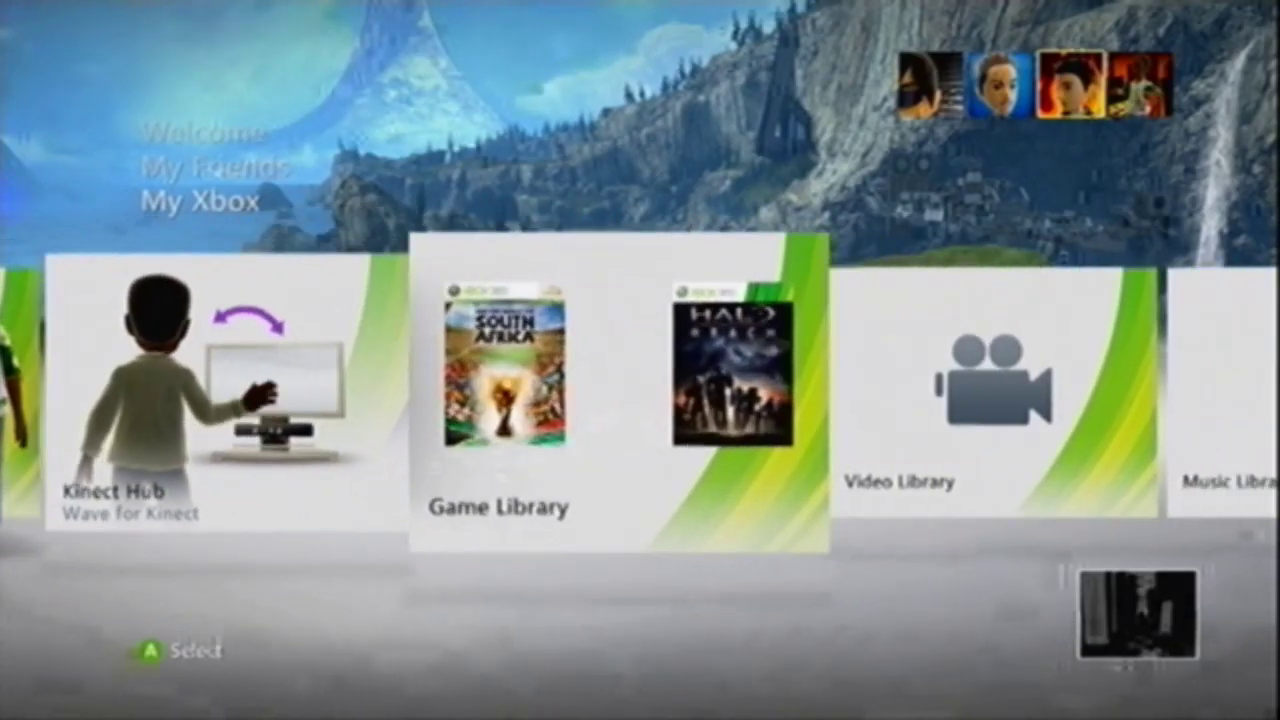
key(Return)
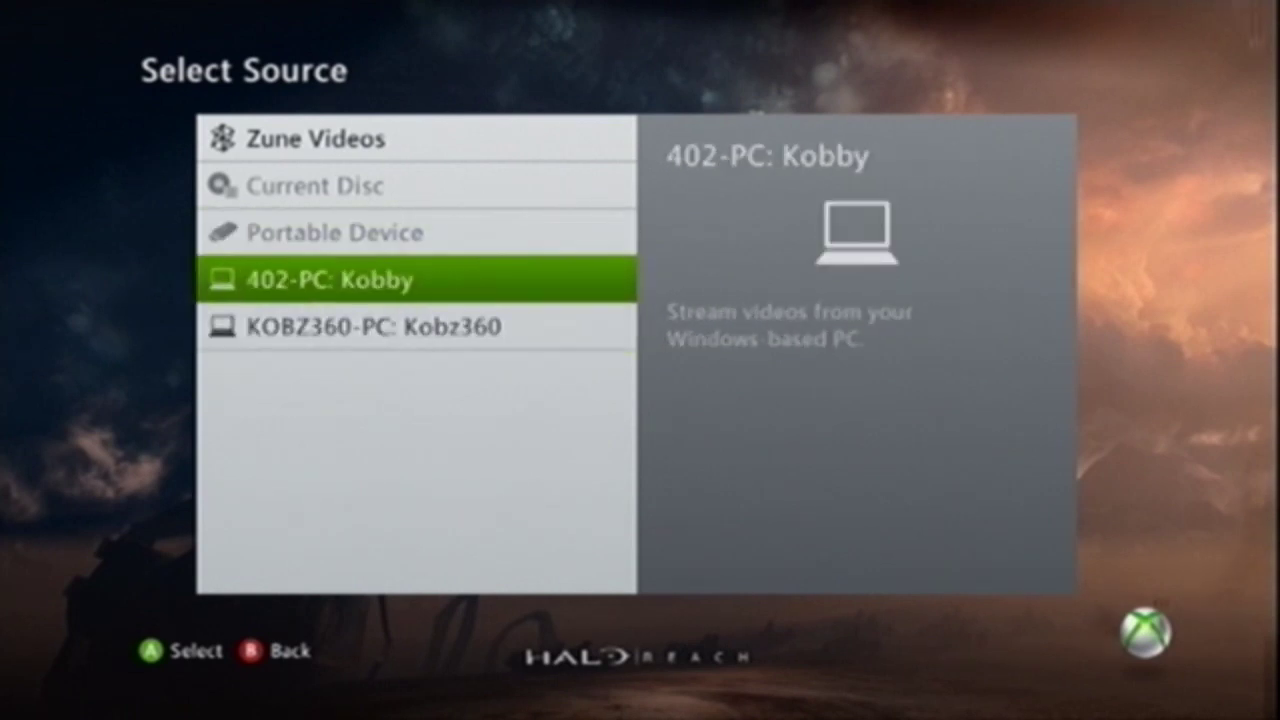
key(Down)
key(Return)
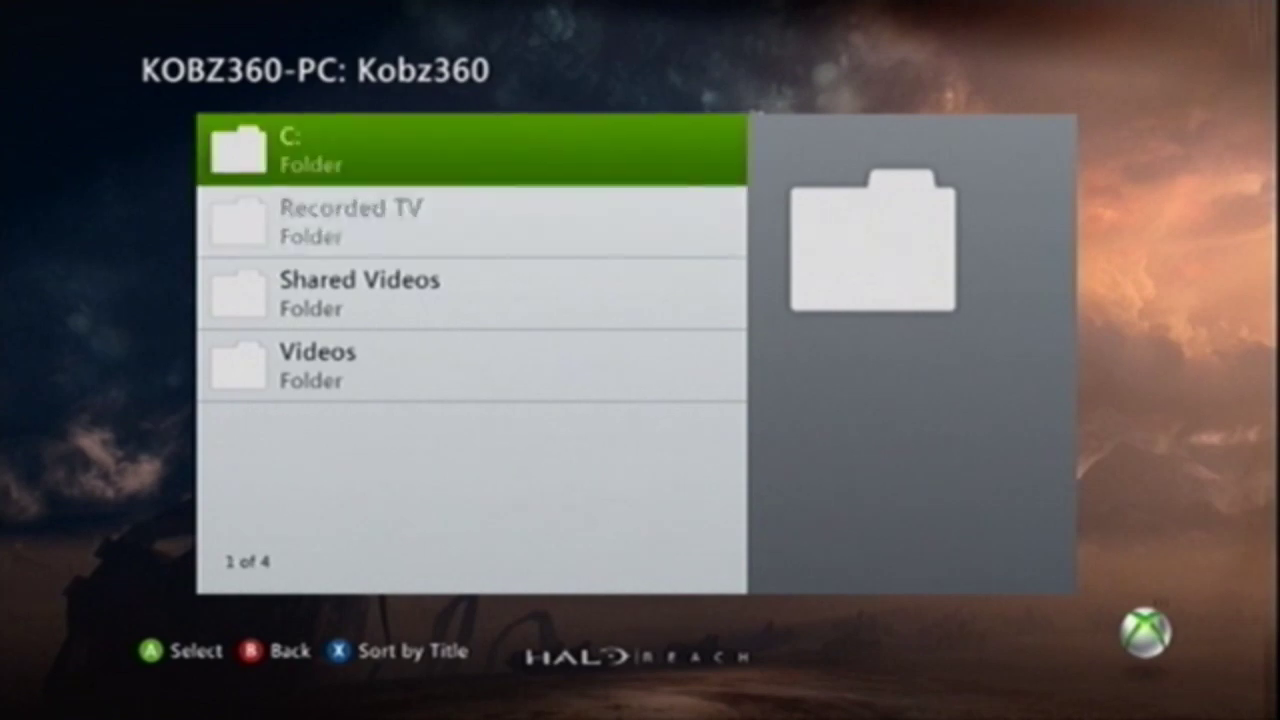
key(Down)
key(Up)
key(Escape)
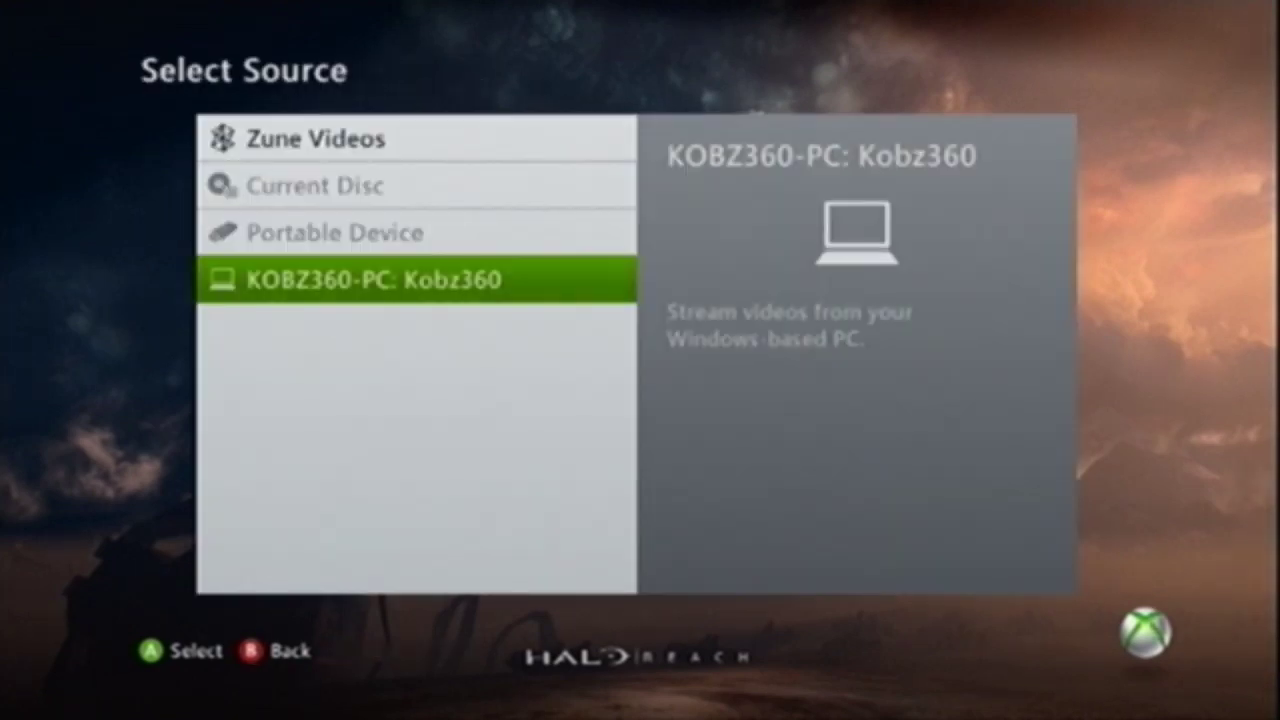
key(Escape)
- Open the Music Library with KOBZ360-PC as the source and enter its album list
key(Right)
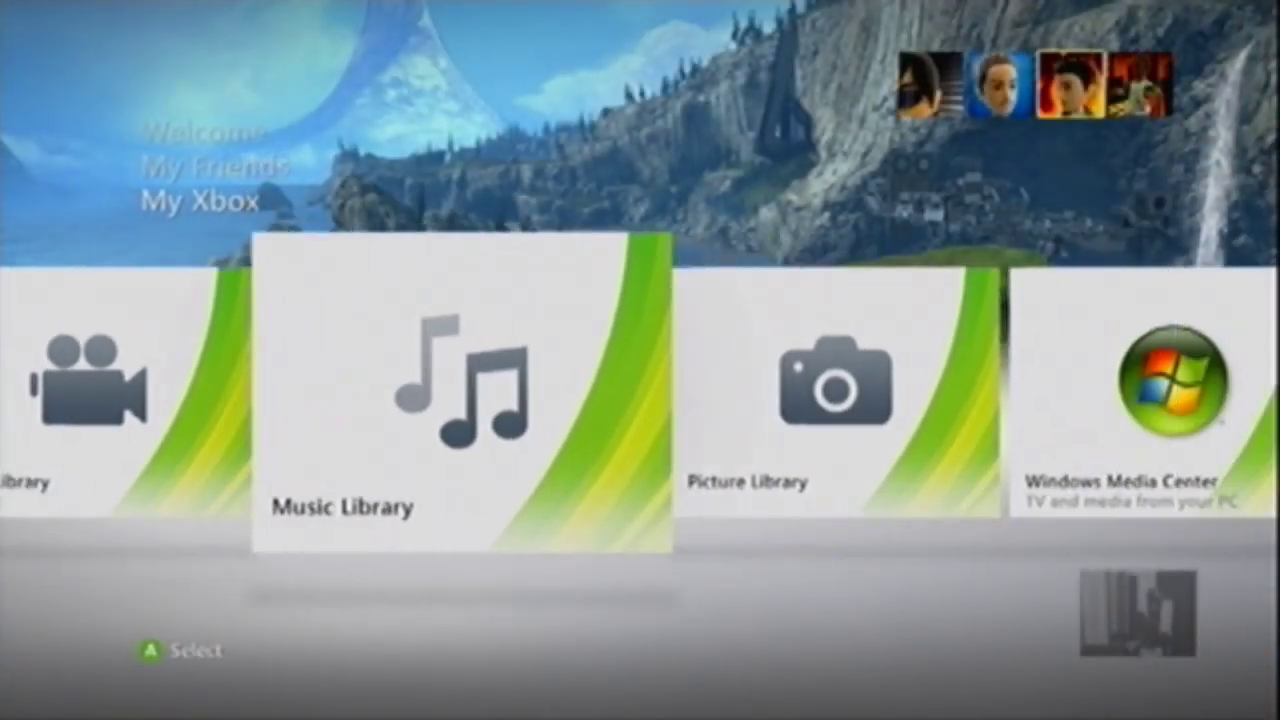
key(Return)
key(Up)
key(Down)
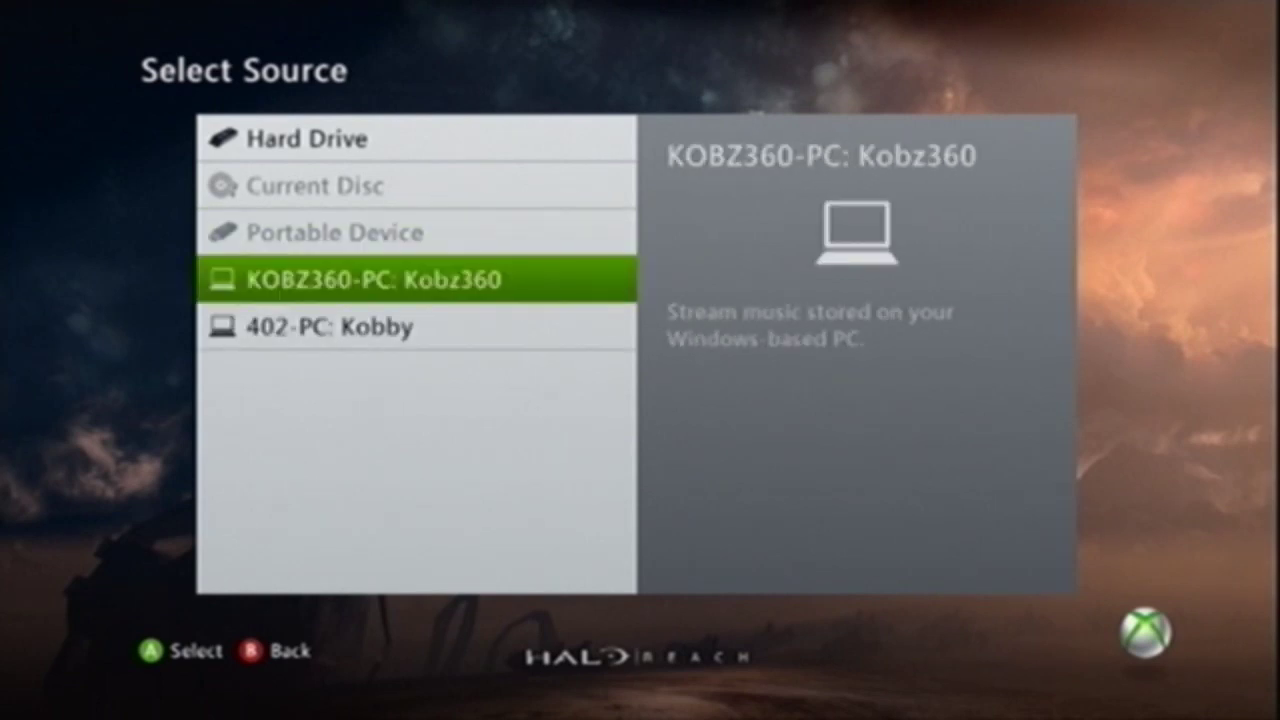
key(Return)
key(Right)
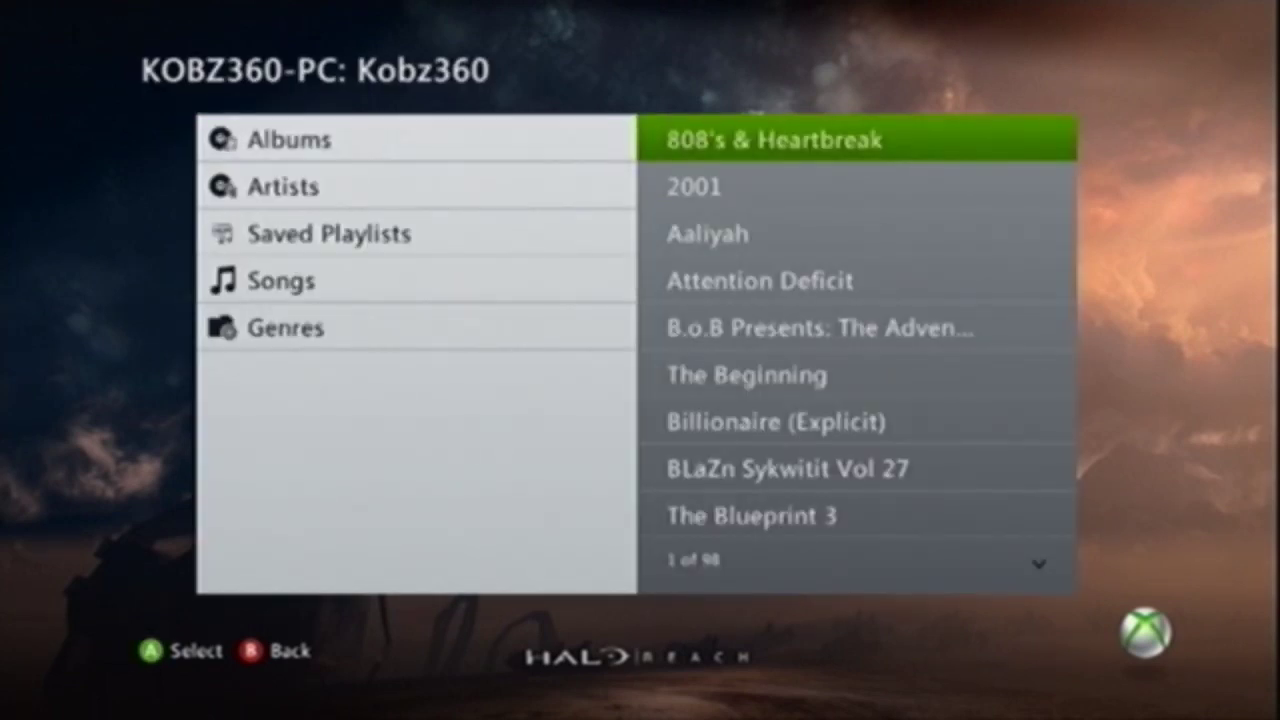
- Play the XBOX playlist from the saved playlists of KOBZ360-PC
key(Left)
key(Down)
key(Down)
key(Down)
key(Up)
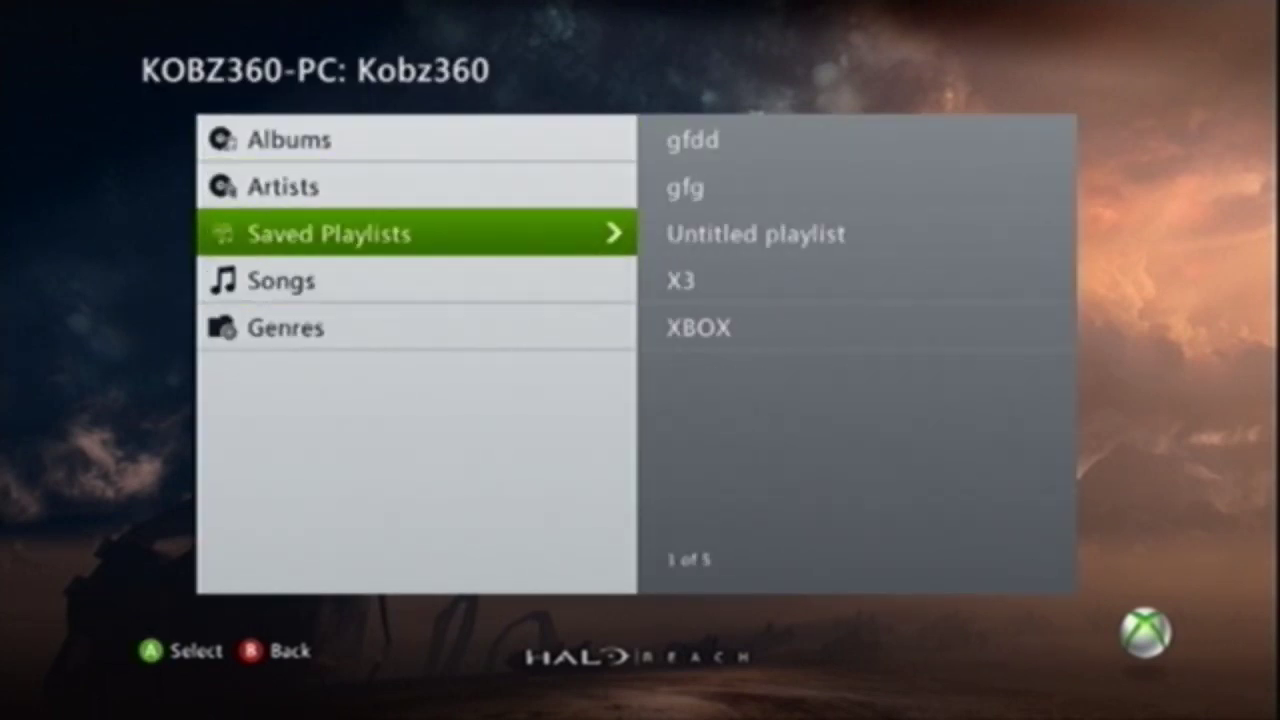
key(Right)
key(Down)
key(Down)
key(Down)
key(Down)
key(Return)
key(Return)
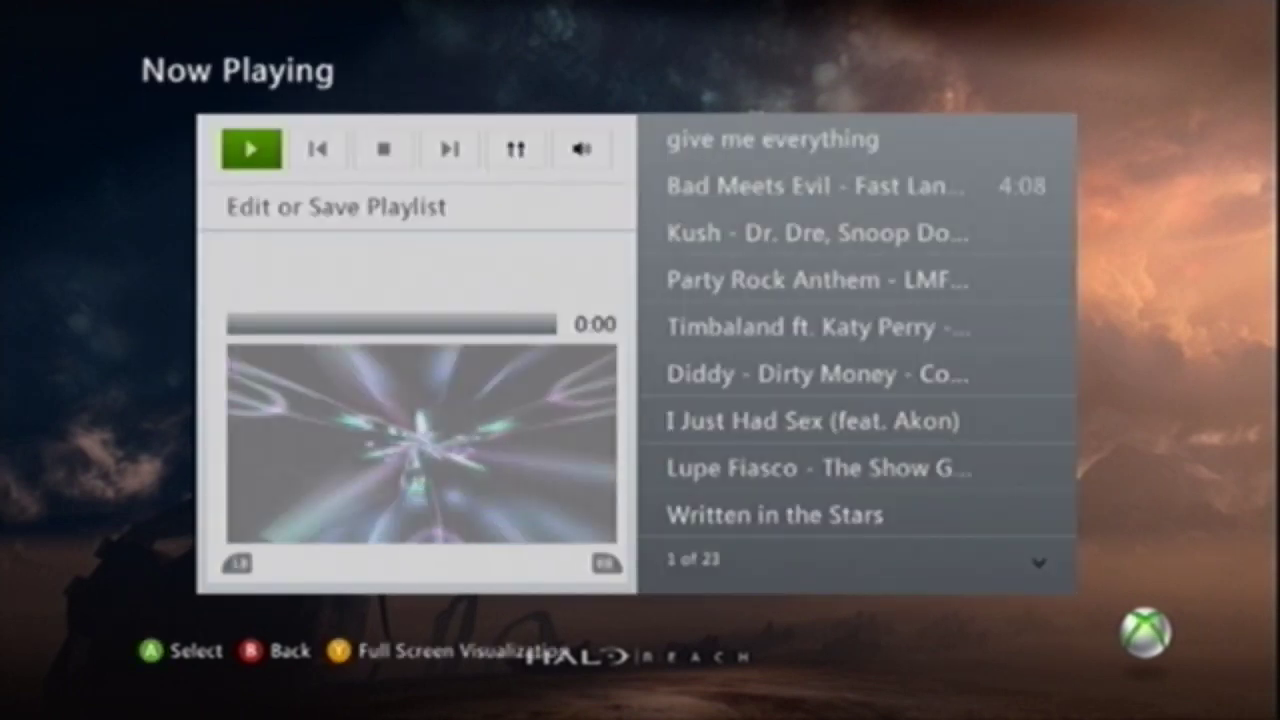
- Pause the playing playlist and back out of the Music Library to My Xbox
key(Right)
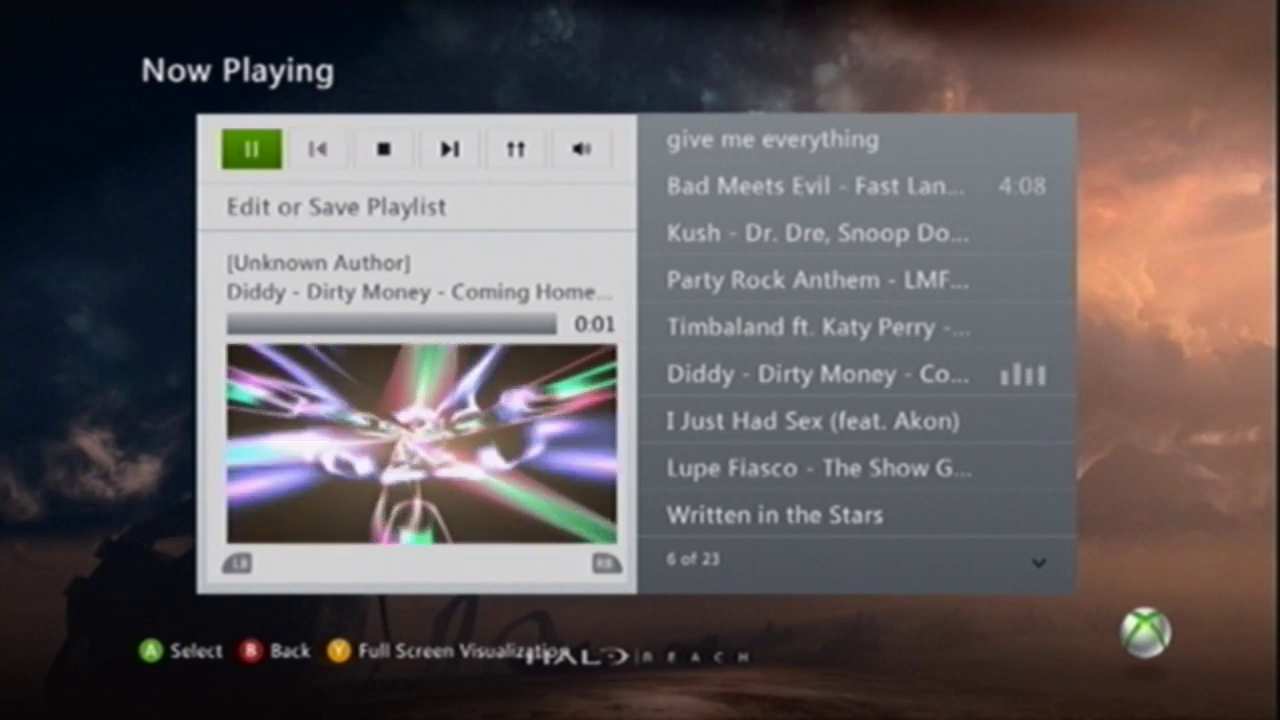
key(Left)
key(Return)
key(Escape)
key(Escape)
key(Escape)
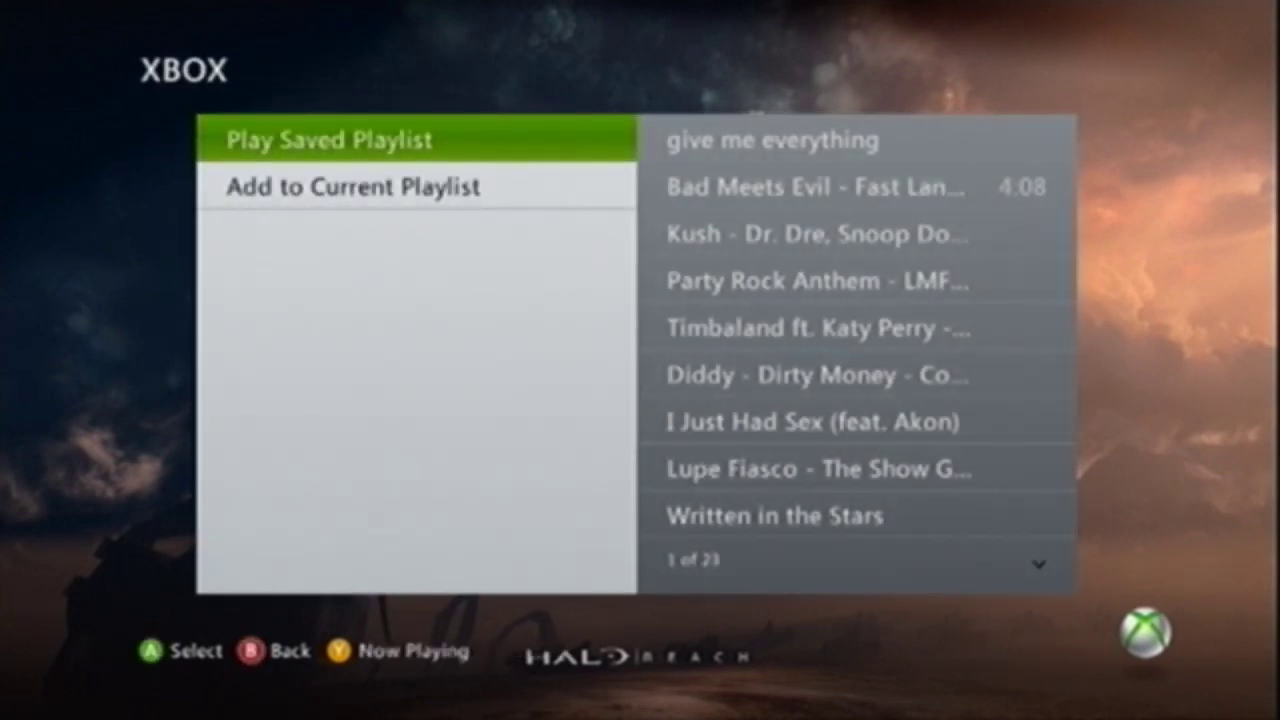
key(Escape)
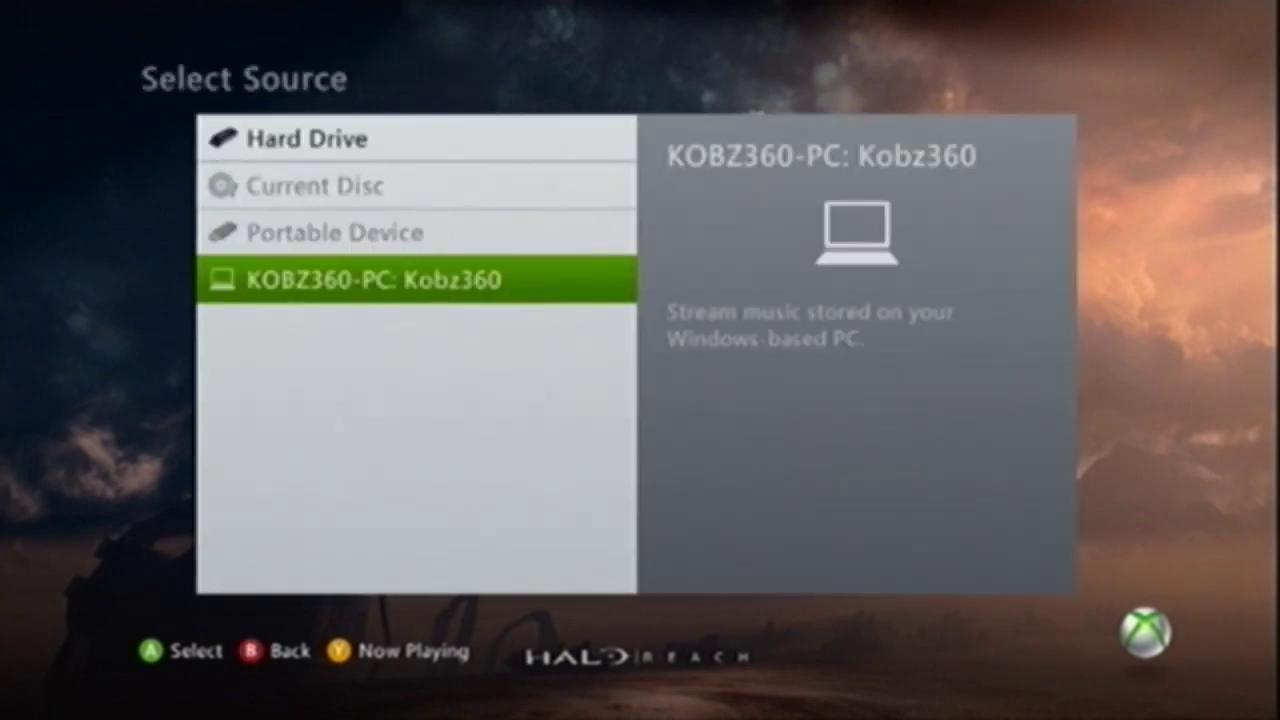
key(Escape)
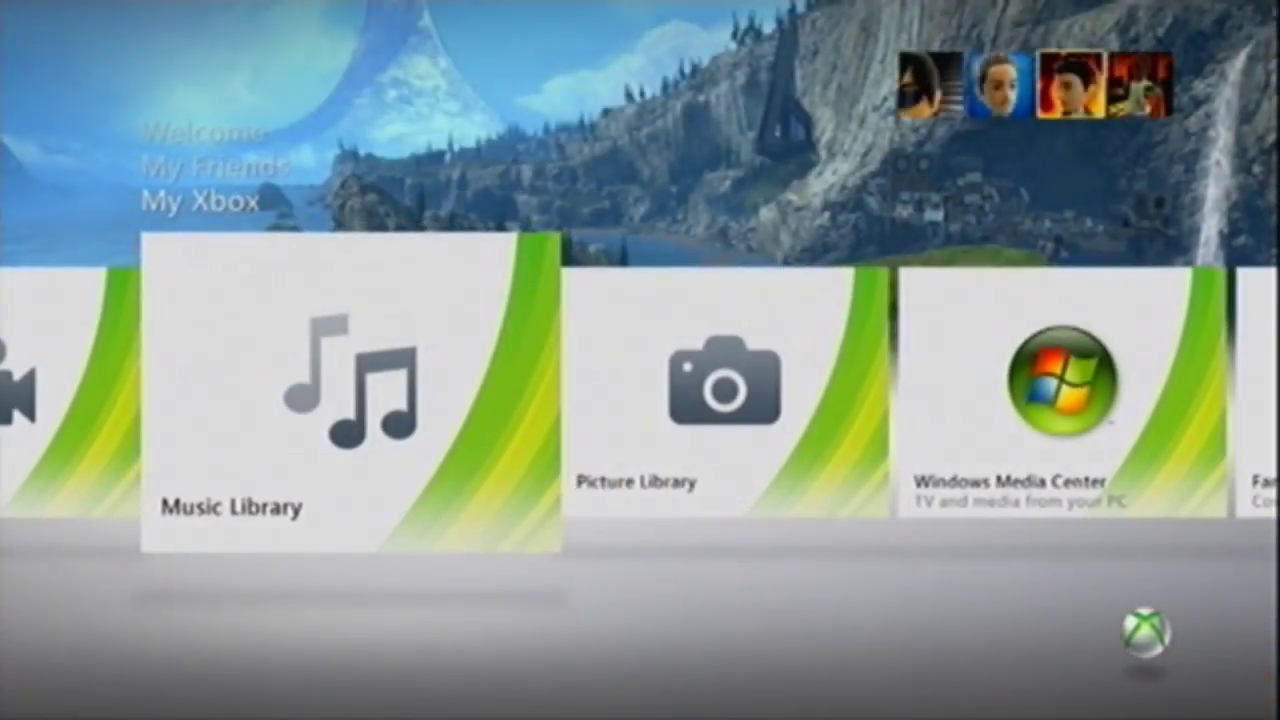
- View the Picture Library folders shared by KOBZ360-PC and return to My Xbox
key(Right)
key(Return)
key(Down)
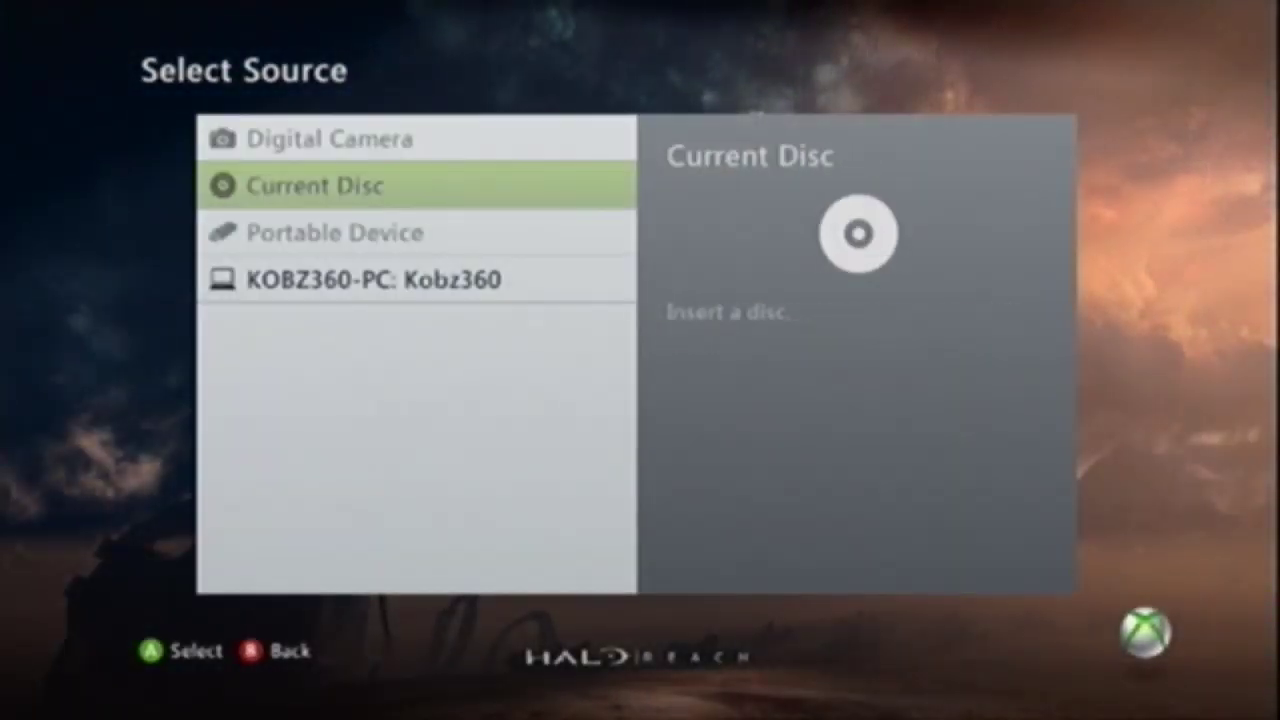
key(Down)
key(Down)
key(Return)
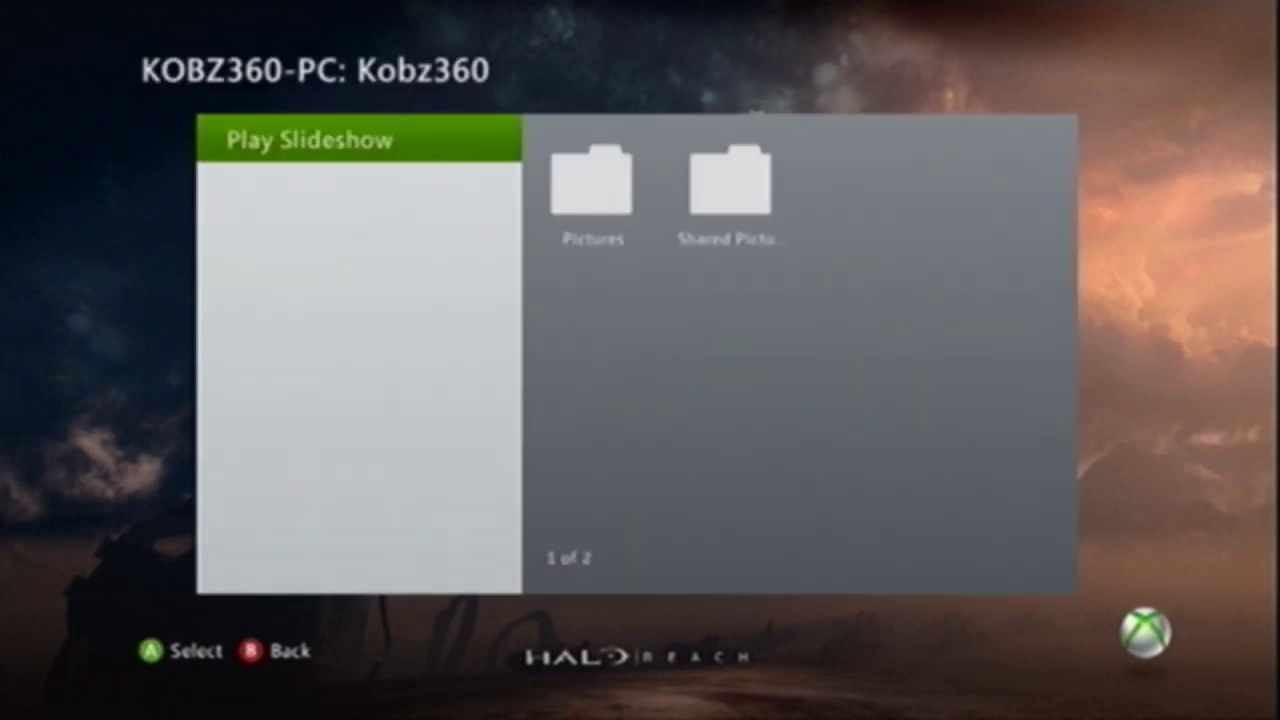
key(Right)
key(Escape)
key(Escape)
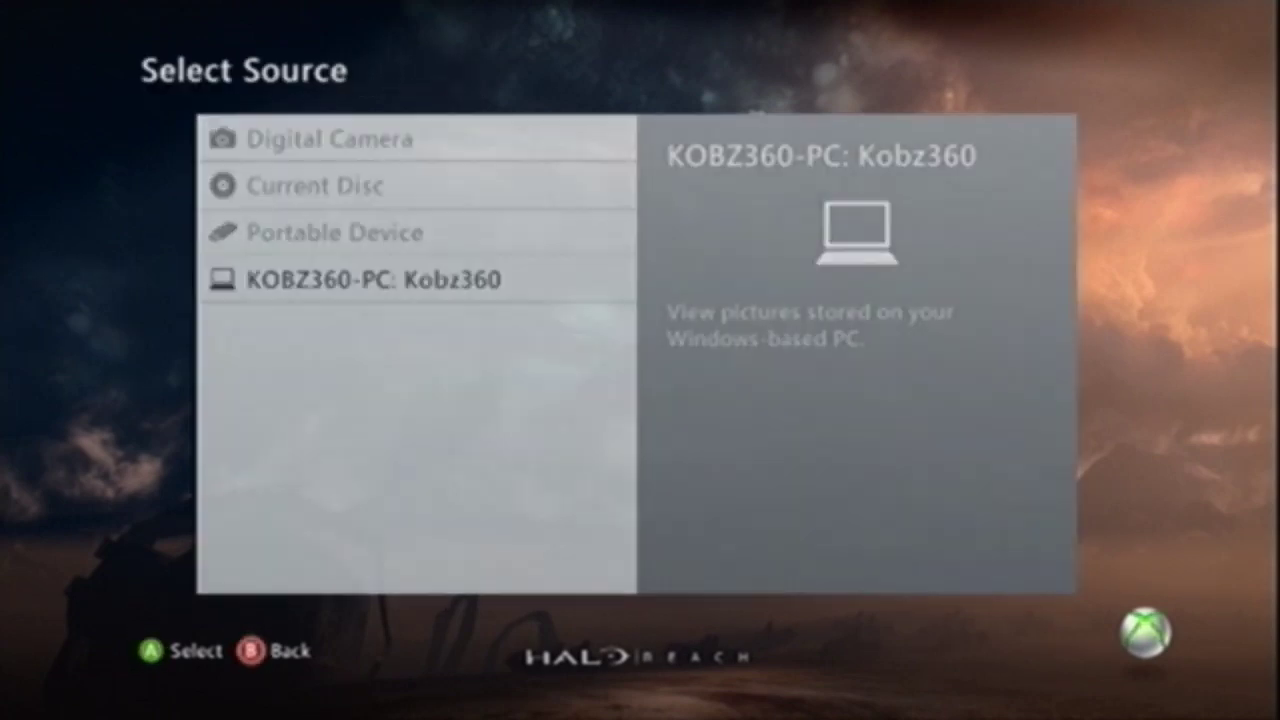
- Look over the remaining My Xbox entries, from Windows Media Center to Family Settings, and go back toward the first entry
key(Right)
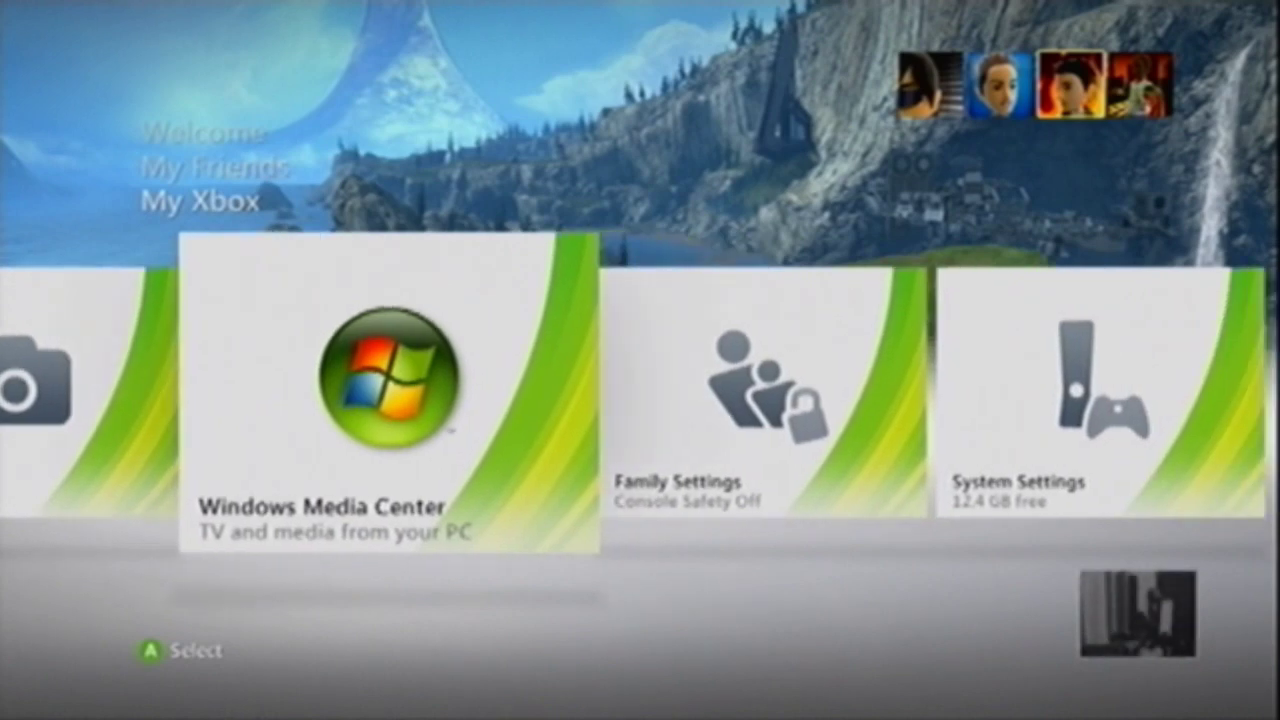
key(Right)
key(Left)
key(Left)
key(Left)
key(Left)
key(Left)
key(Left)
key(Left)
key(Left)
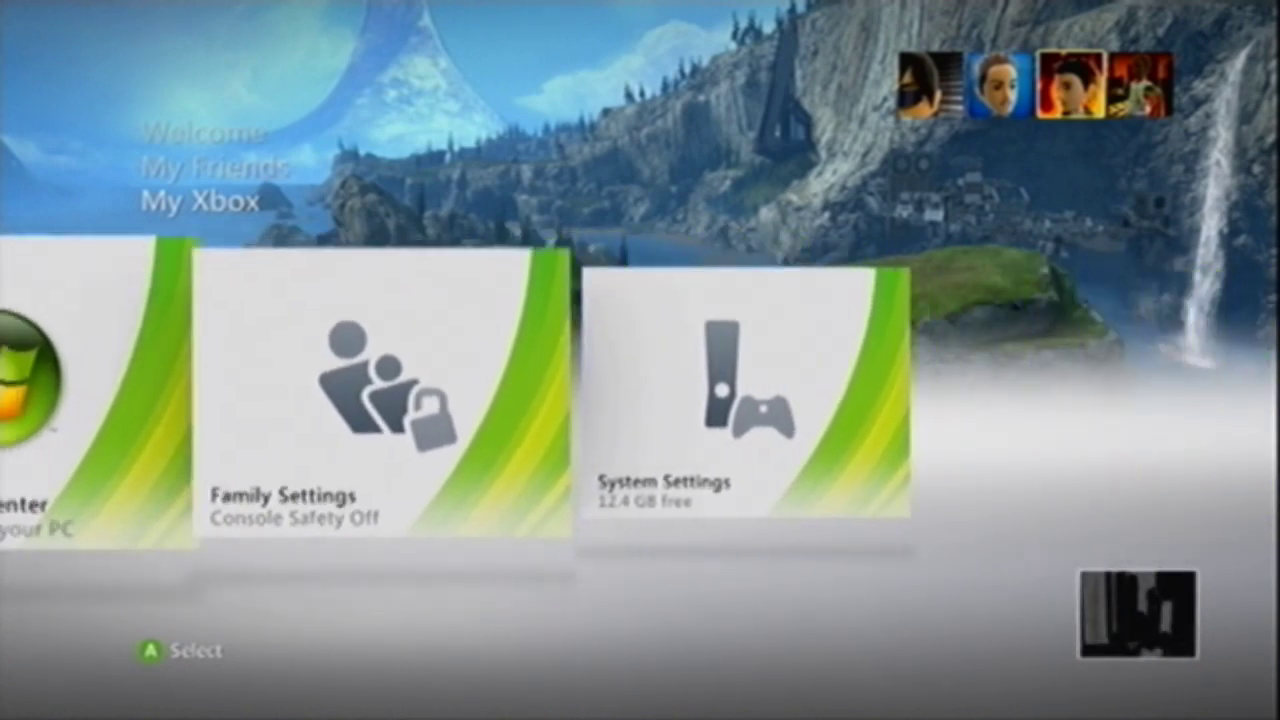